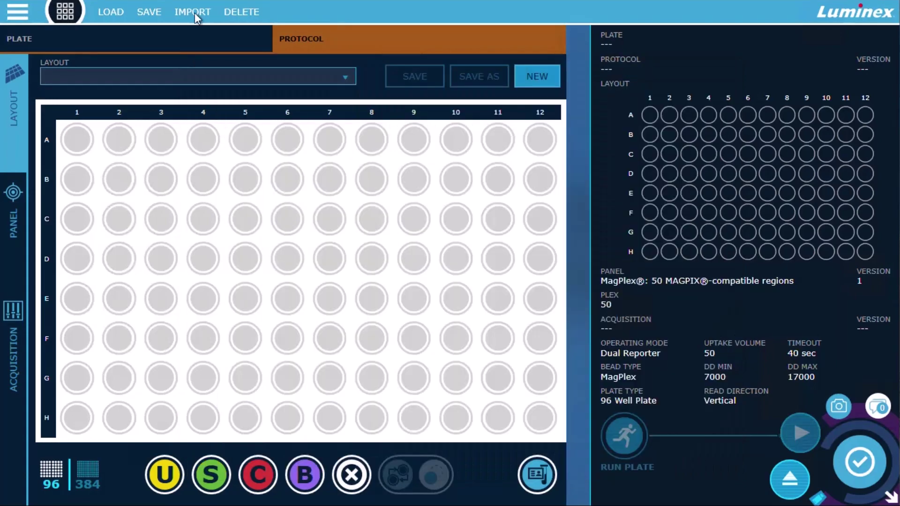
- Import 'Import Standard and Controls Names.csv' to fill standards S1–S8, controls C1–C2 and unknowns U1–U13
left_click(194, 12)
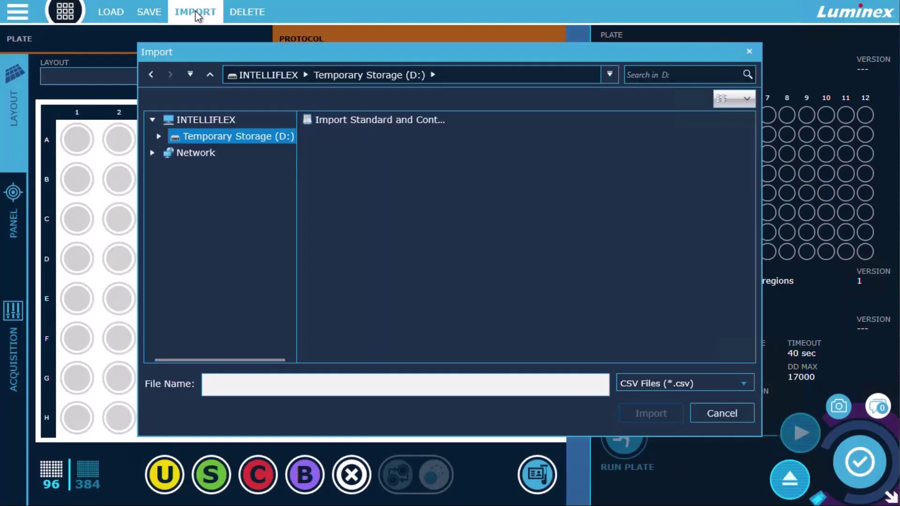
left_click(339, 119)
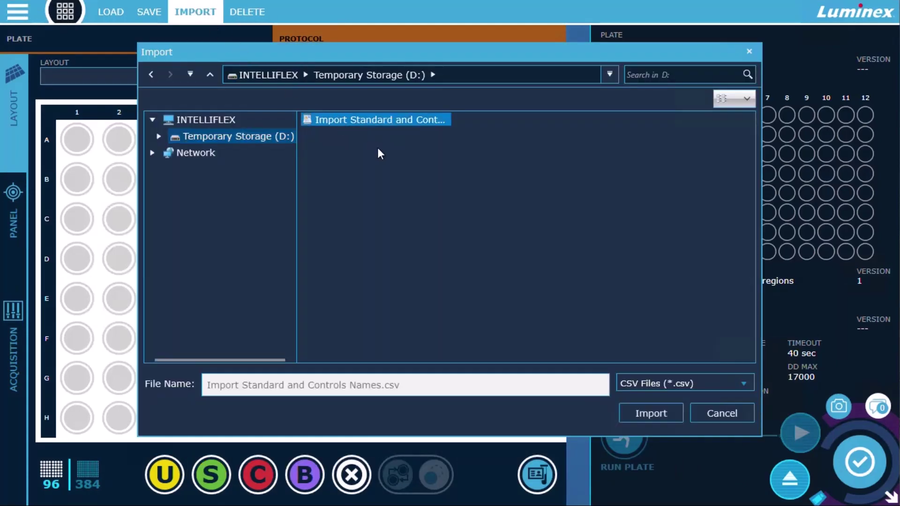
left_click(647, 412)
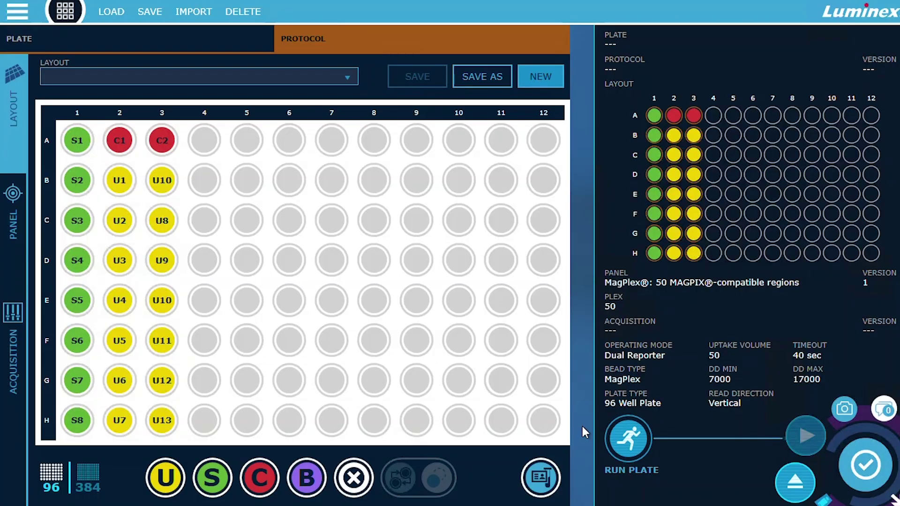
- Open the Sample ID list and inspect the descriptions of wells D1, G1, A2 and C2
left_click(539, 478)
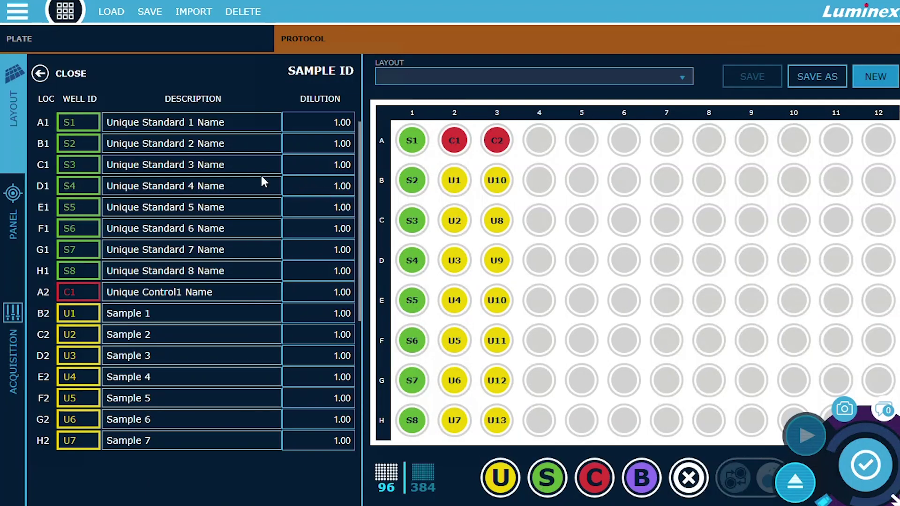
left_click(250, 183)
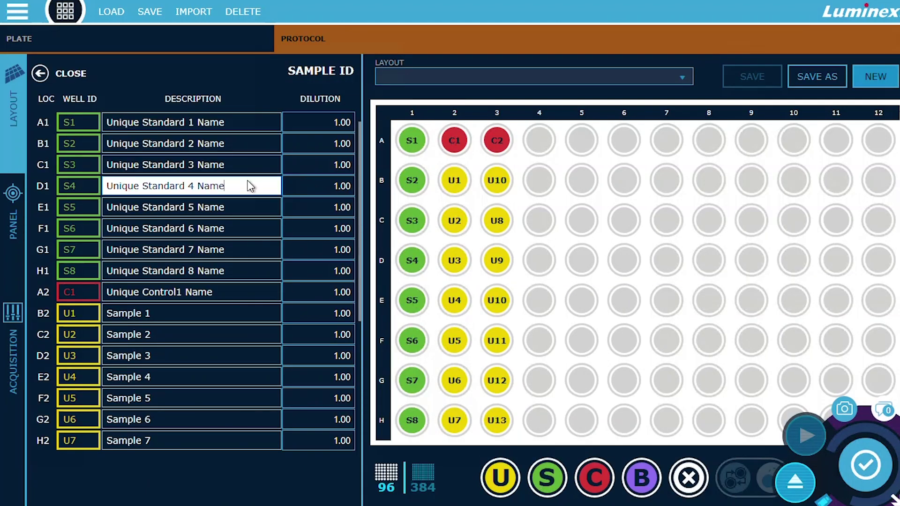
left_click(224, 249)
left_click(223, 292)
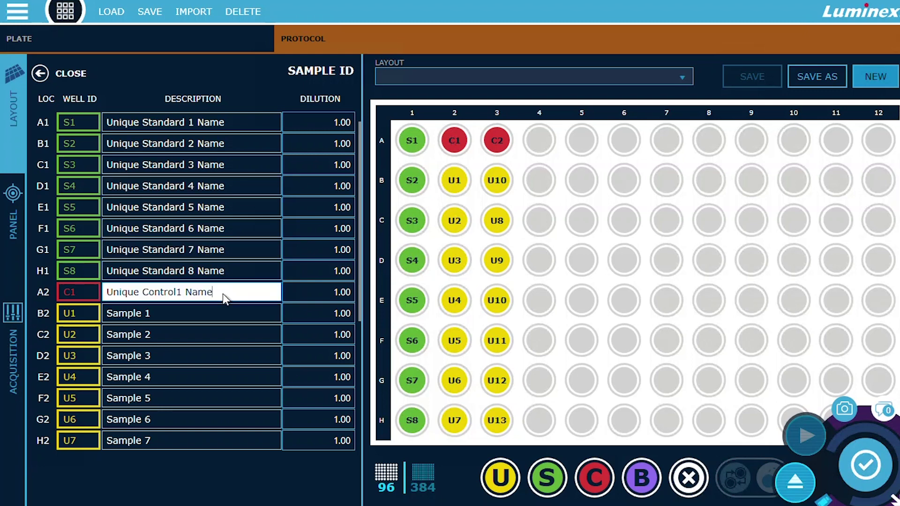
left_click(222, 338)
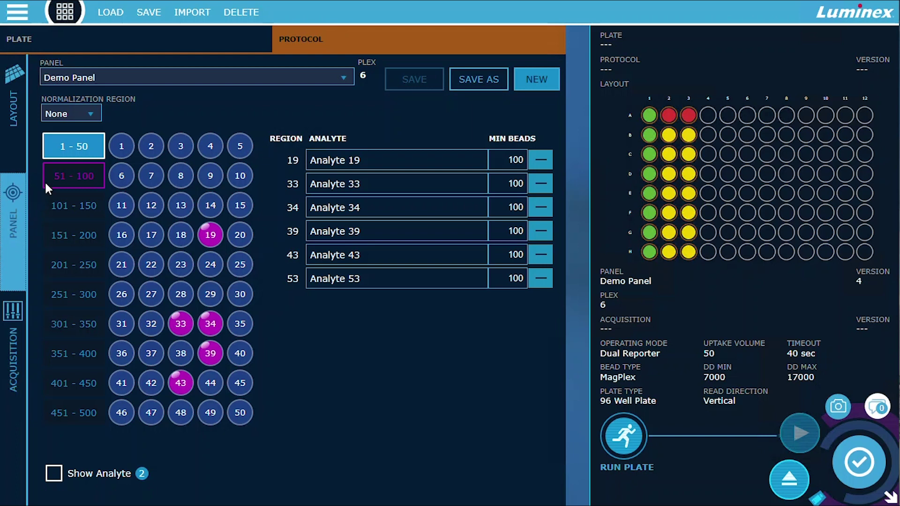
- Add bead region 56 from the 51–100 range to Demo Panel and enable Show Analyte 2
left_click(61, 178)
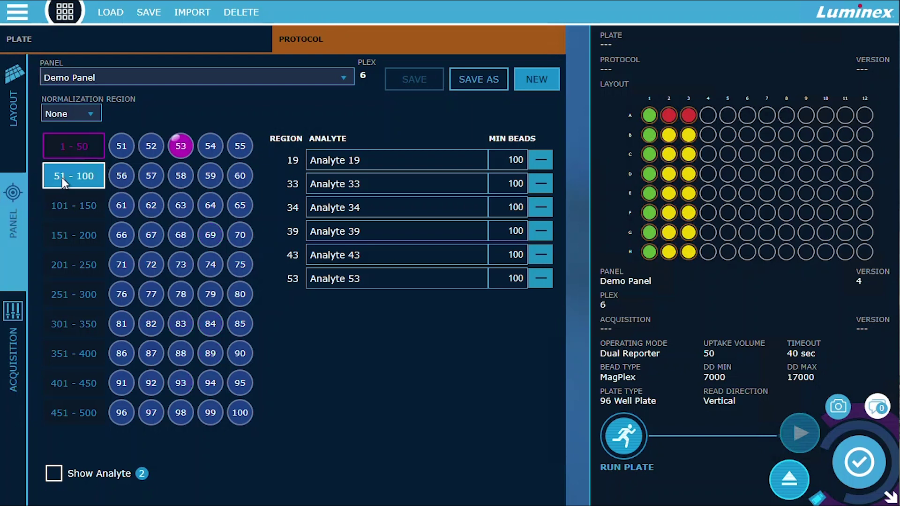
left_click(121, 178)
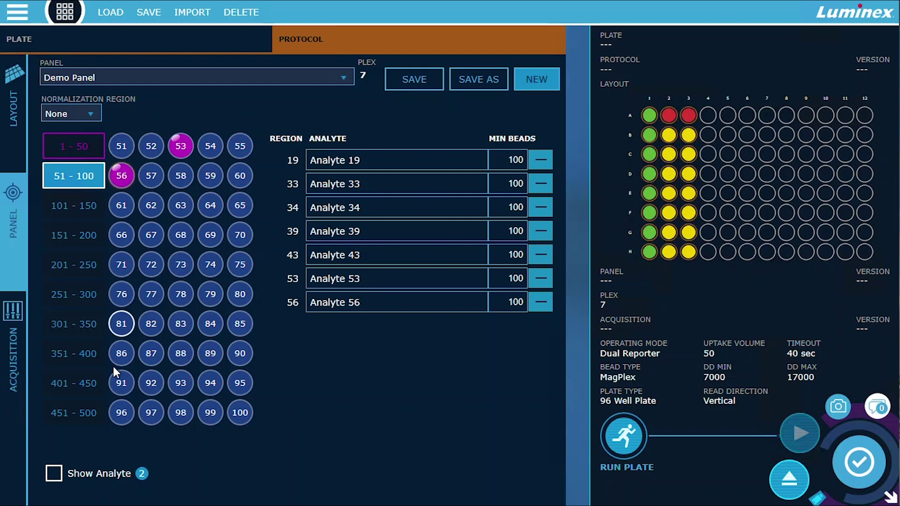
left_click(59, 479)
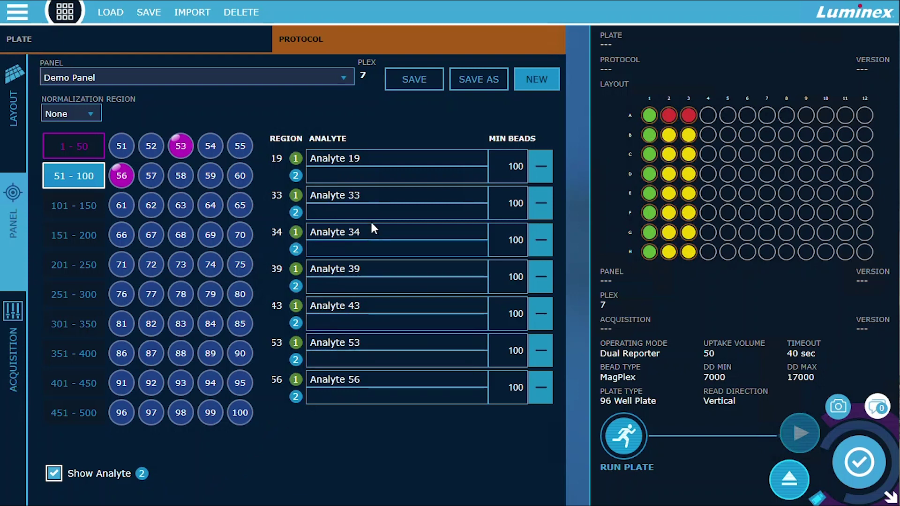
- Name the second analytes of regions 19, 34 and 43 'Analyte 19B', 'Analyte 34B' and 'Analyte 43B'
left_click(380, 177)
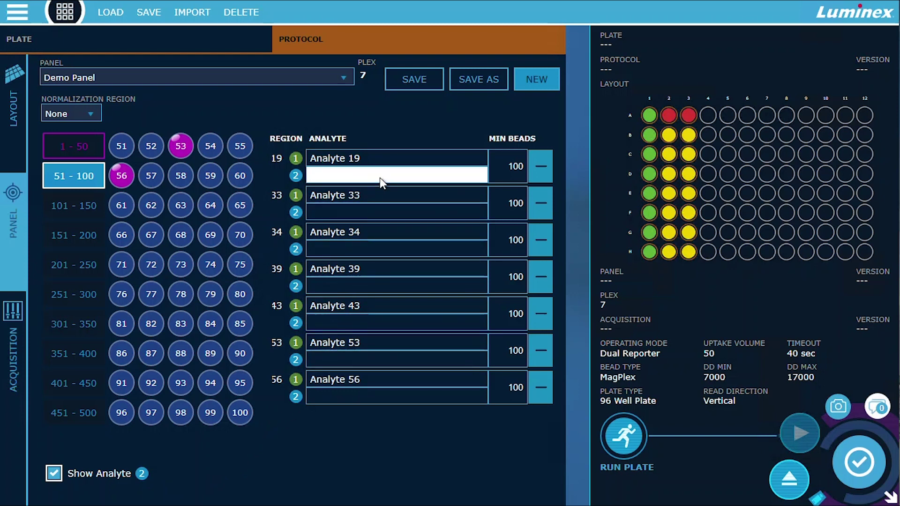
type("Analyte 19B")
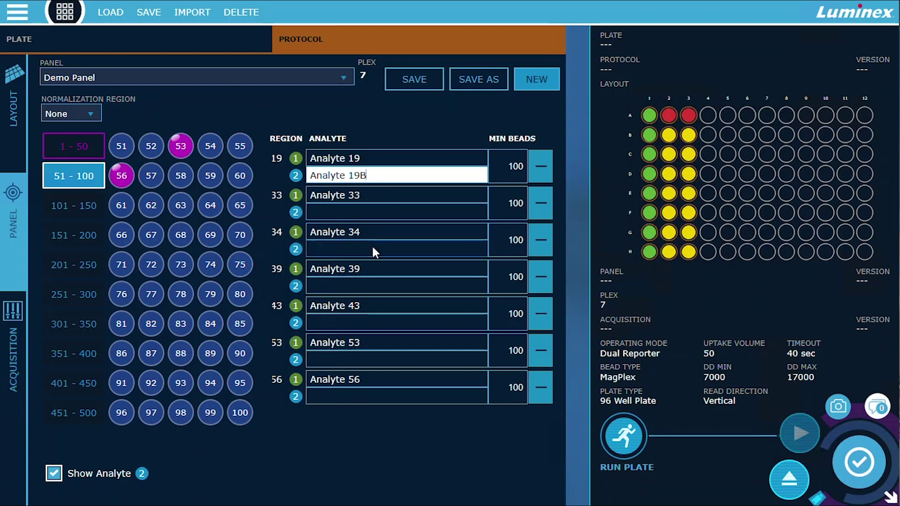
left_click(375, 252)
type("Analyte")
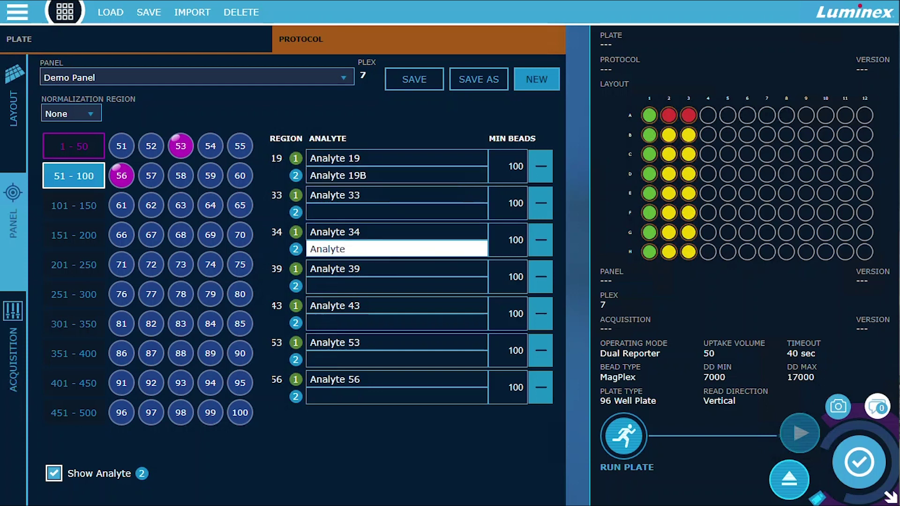
type(" 34B")
left_click(371, 323)
type("Analyte 43")
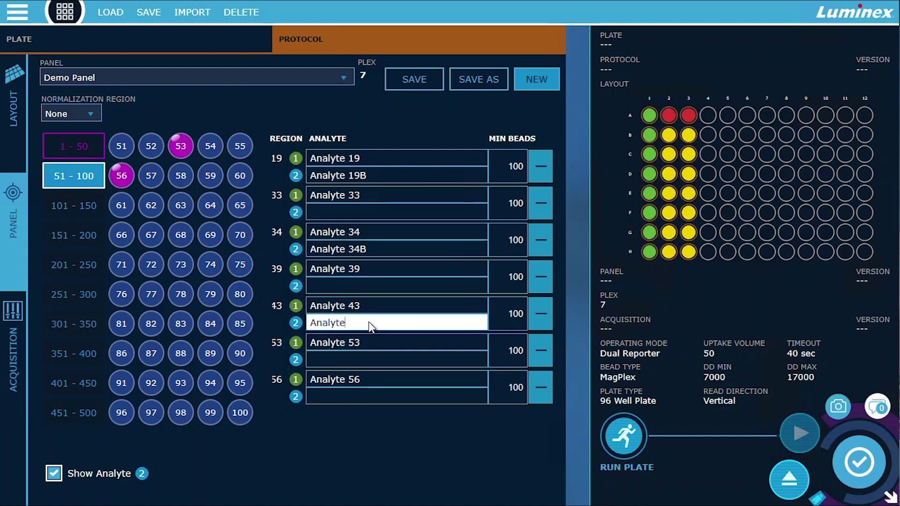
type("B")
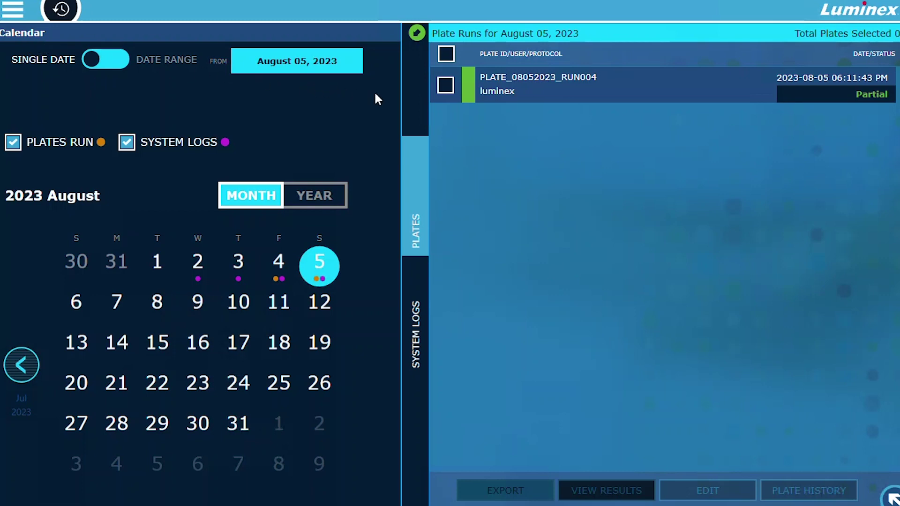
- Select plate run PLATE_08052023_RUN004 in the results calendar and open it for editing
left_click(444, 88)
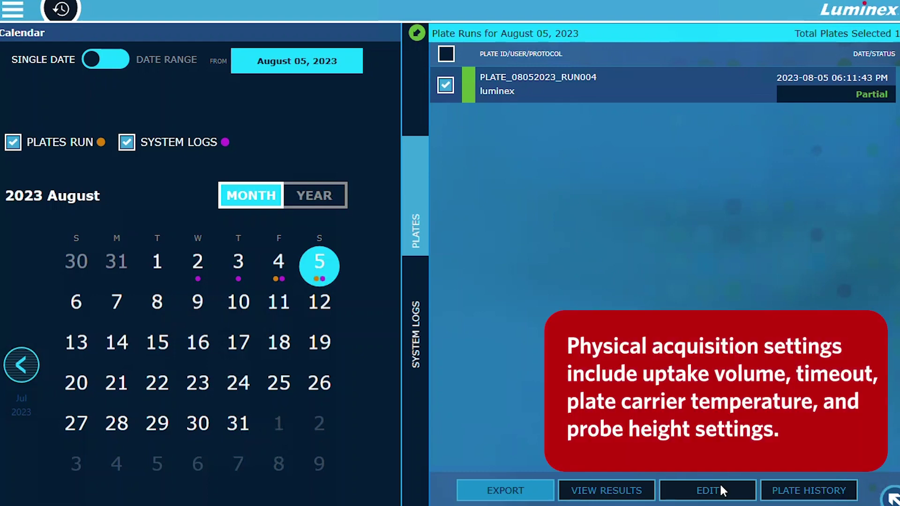
left_click(719, 483)
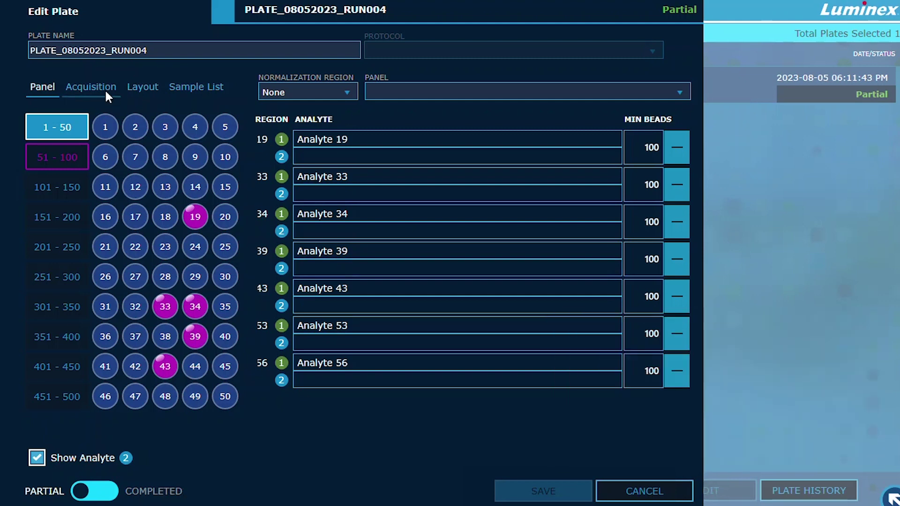
- Review RUN004's Acquisition, Layout and Sample List tabs, then return to the Panel tab
left_click(106, 92)
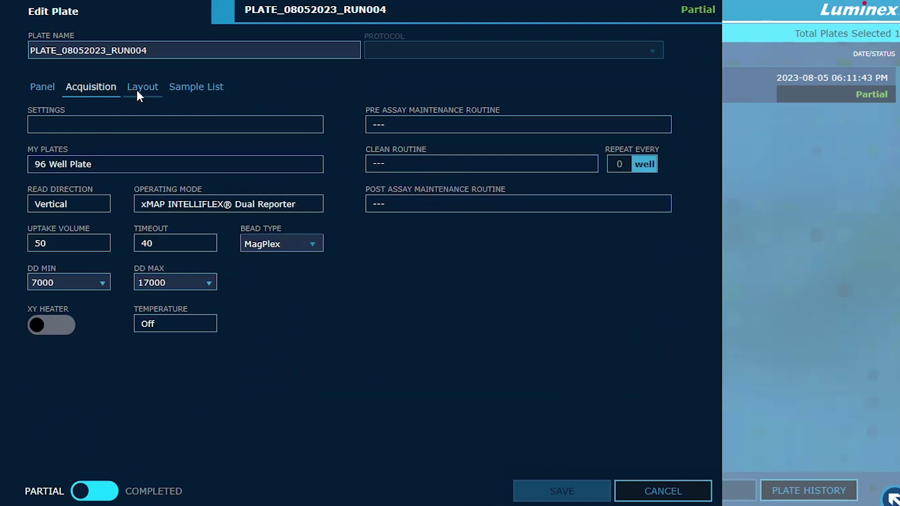
left_click(151, 91)
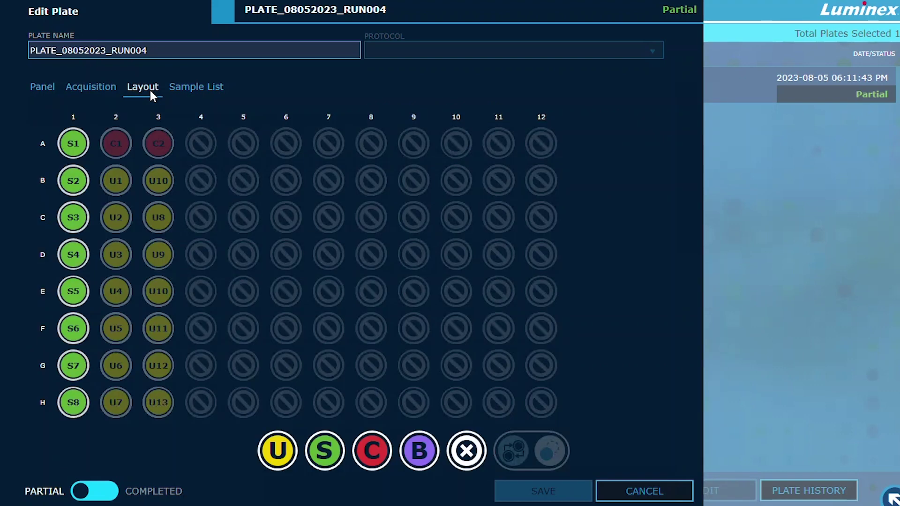
left_click(191, 87)
left_click(51, 86)
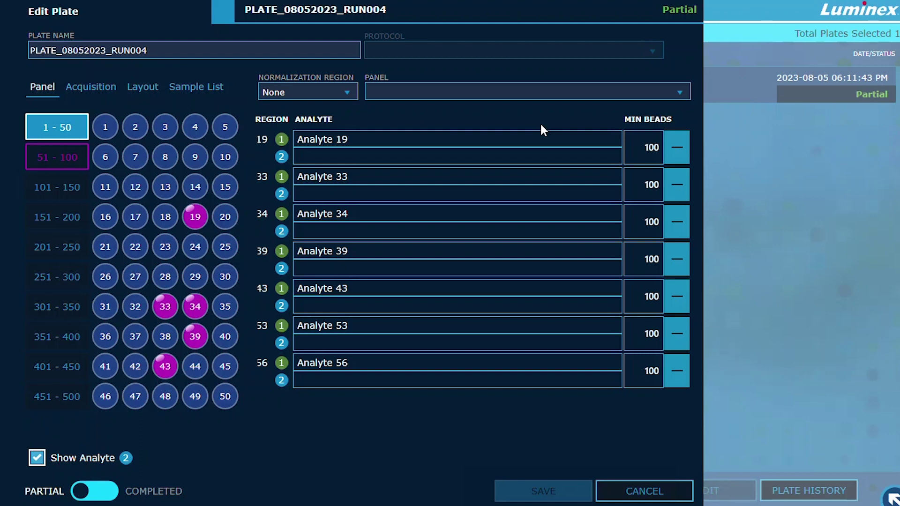
- Remove region 56, set the run status to COMPLETED, and save the plate
left_click(676, 372)
left_click(104, 491)
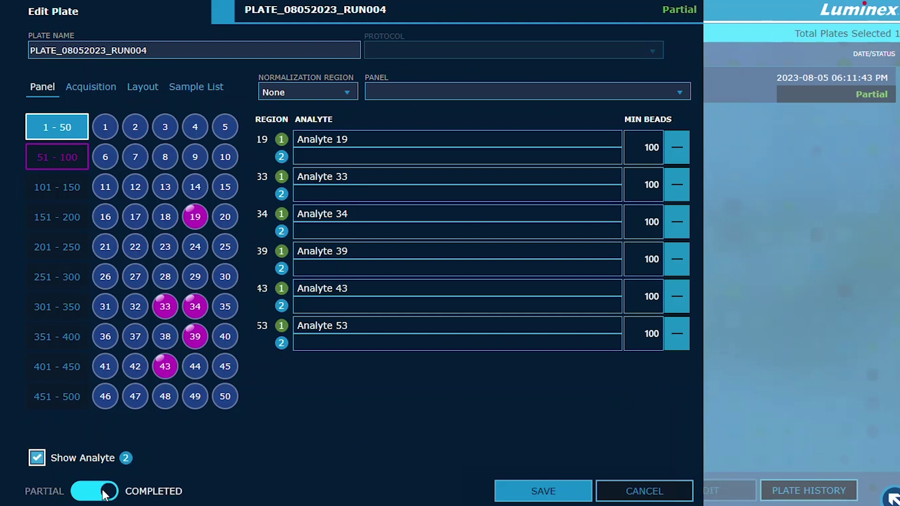
left_click(521, 499)
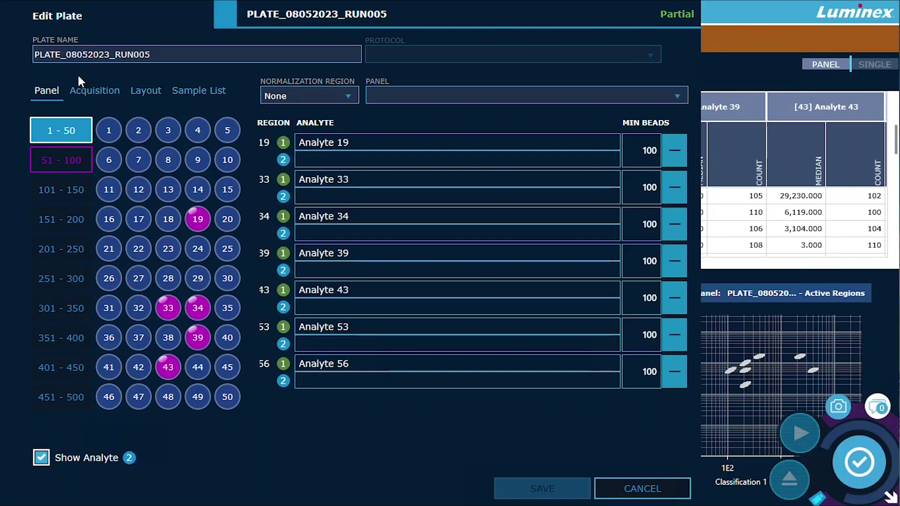
- Add bead region 78 to RUN005's panel, save, and resume acquiring the remaining wells
left_click(60, 162)
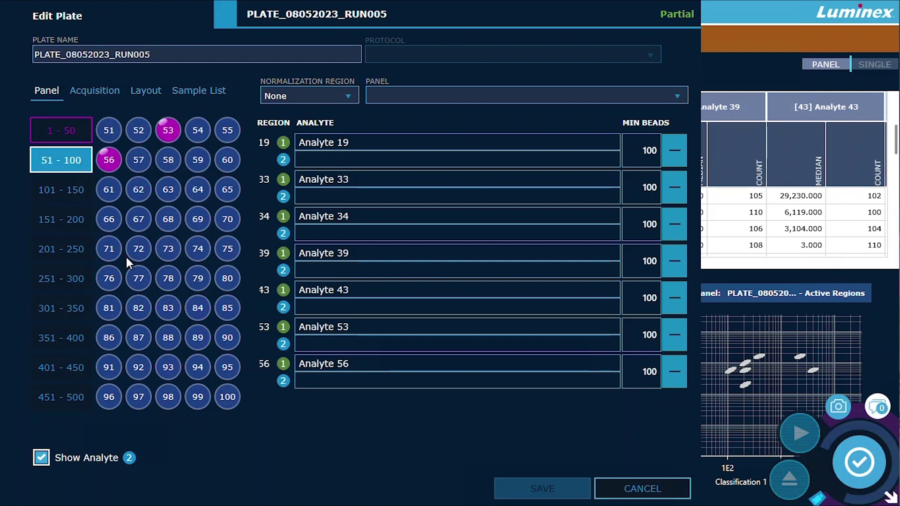
left_click(168, 279)
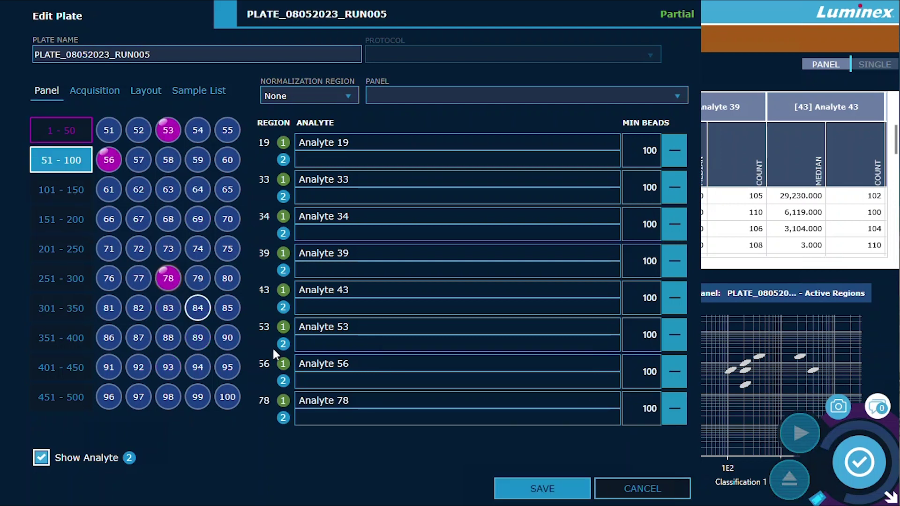
left_click(544, 489)
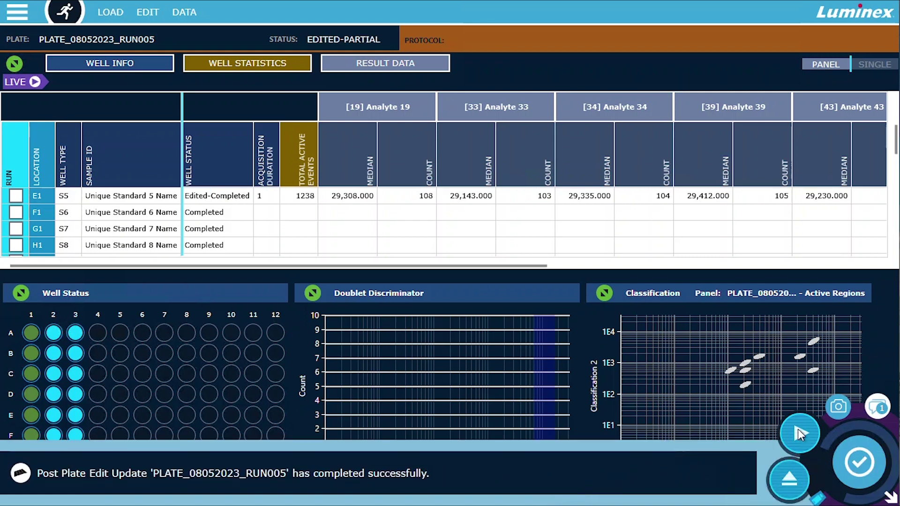
left_click(799, 431)
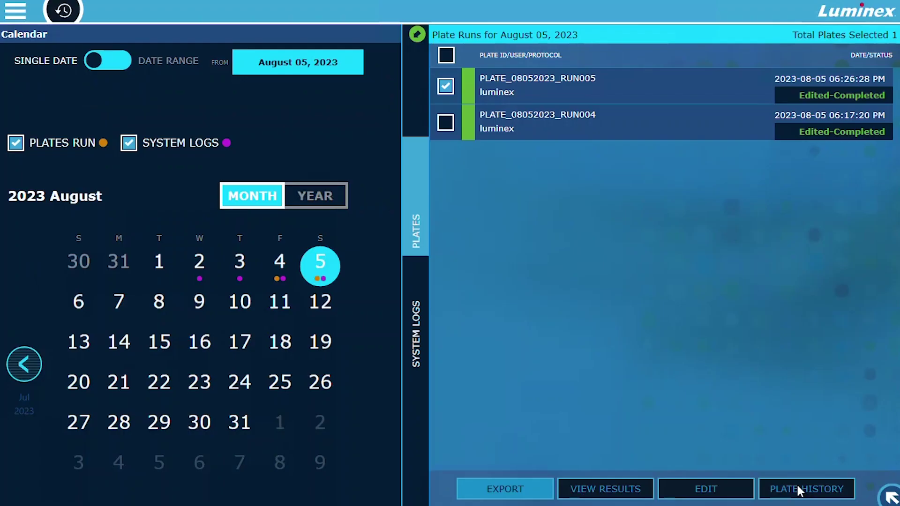
- Compare RUN005's Edited-Partial and Edited-Completed revisions and open the latest revision's results
left_click(797, 489)
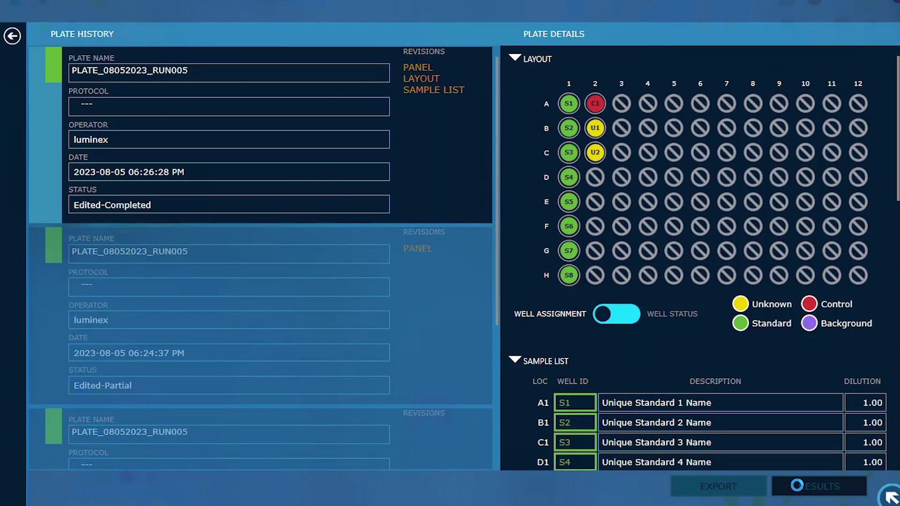
left_click(443, 322)
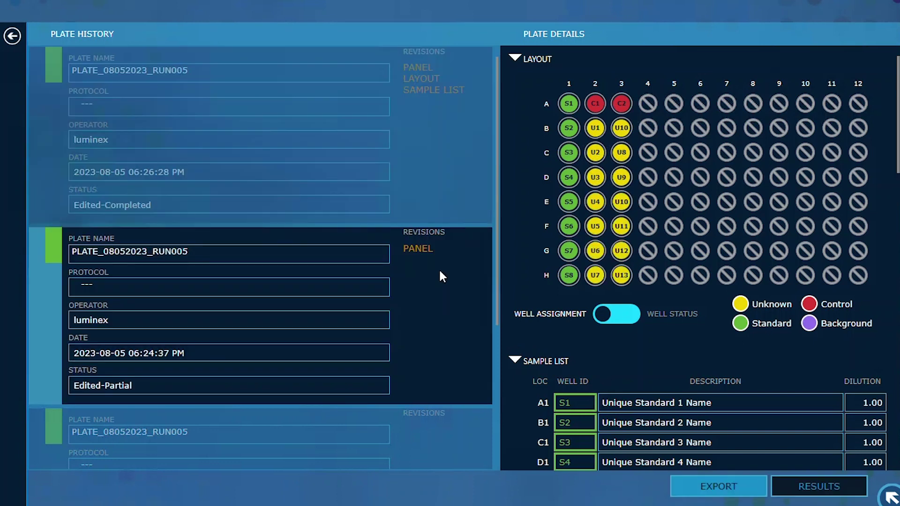
left_click(439, 203)
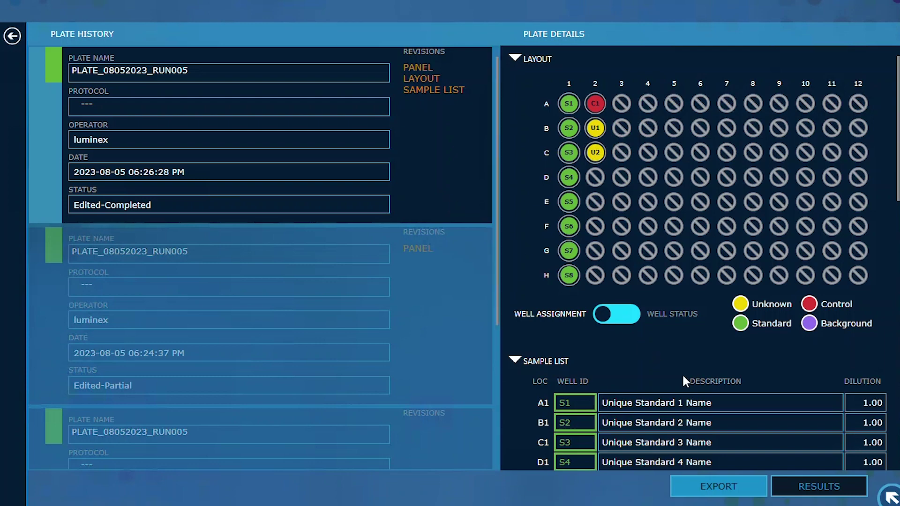
left_click(815, 487)
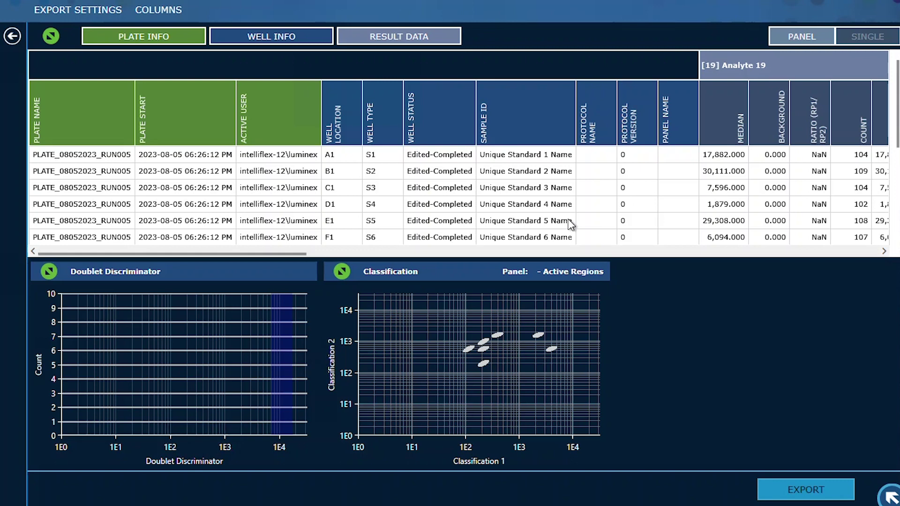
- Show the doublet discriminator and classification plots for wells A1, B1, C1, D1 and E1
left_click(350, 160)
left_click(346, 177)
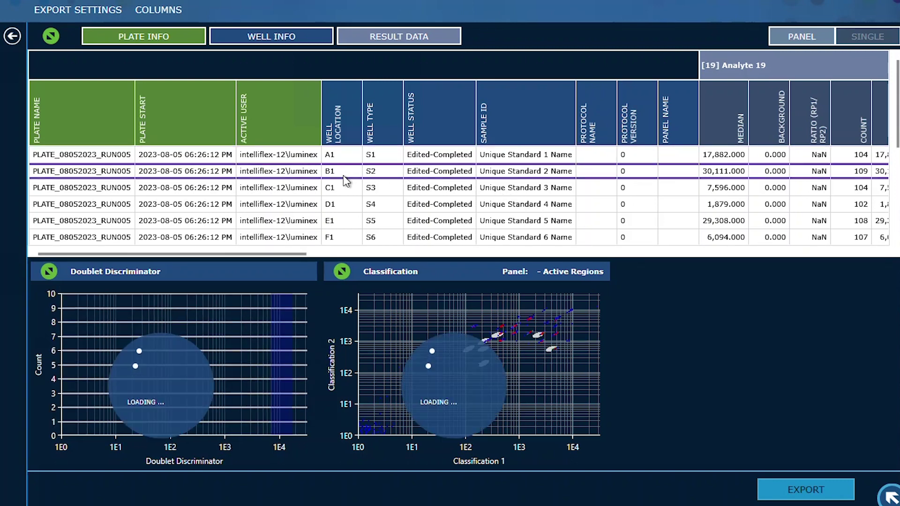
left_click(341, 184)
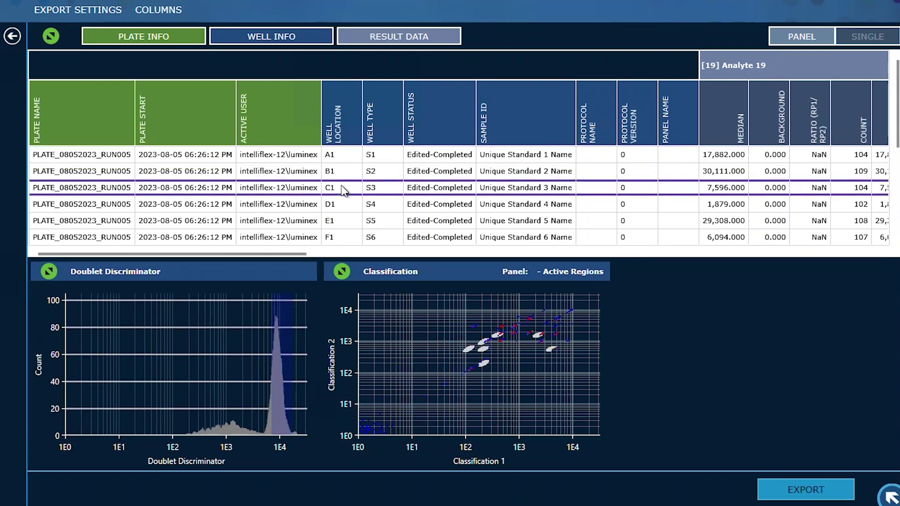
left_click(344, 210)
left_click(339, 220)
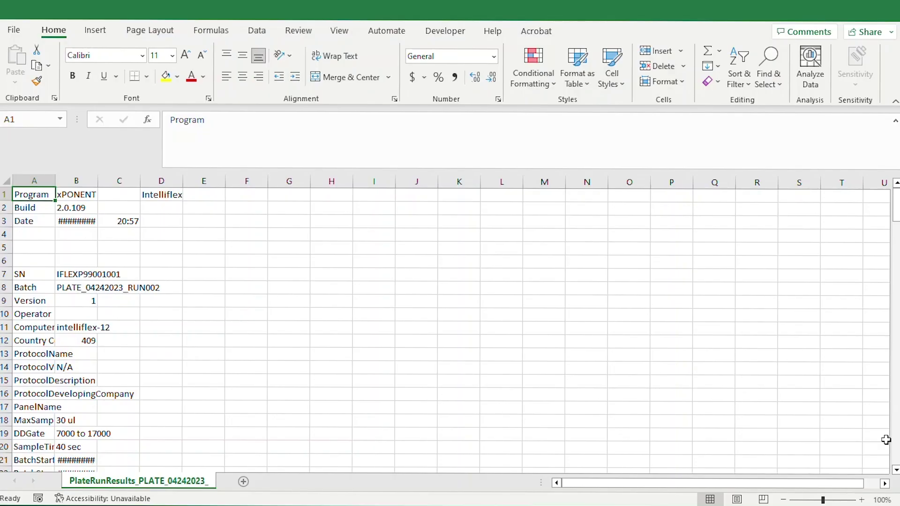
- Scroll the PlateRunResults CSV down to the Results section's Median and Mean tables
scroll(838, 419, "down", 3)
scroll(838, 419, "down", 11)
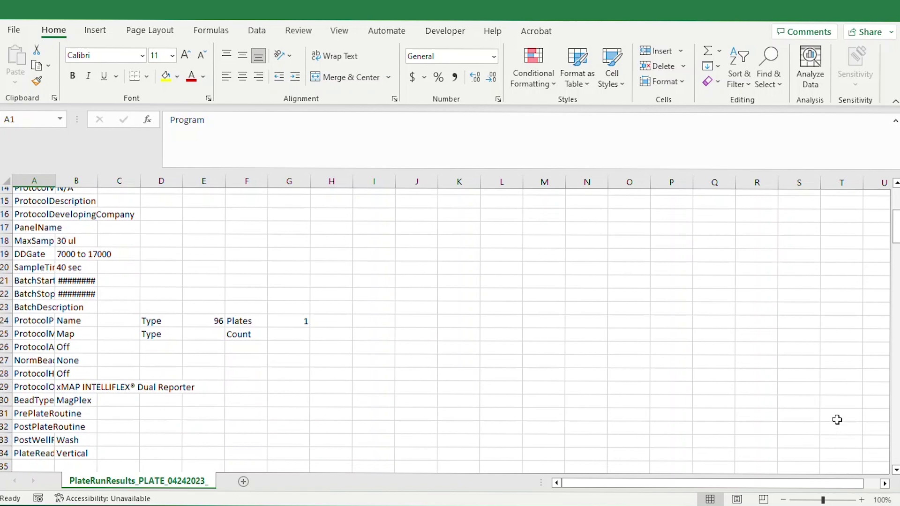
scroll(837, 420, "down", 2)
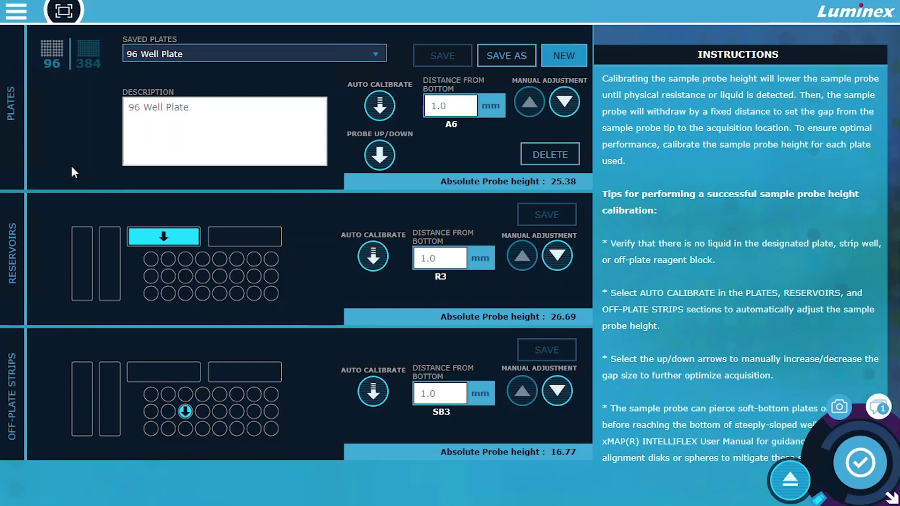
- Create a new blank probe-height plate definition in the 384-well format
left_click(561, 60)
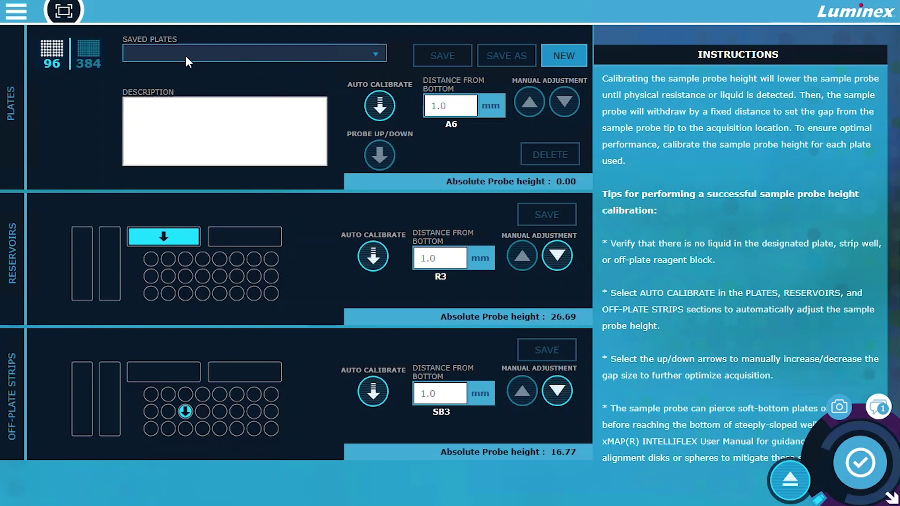
left_click(94, 48)
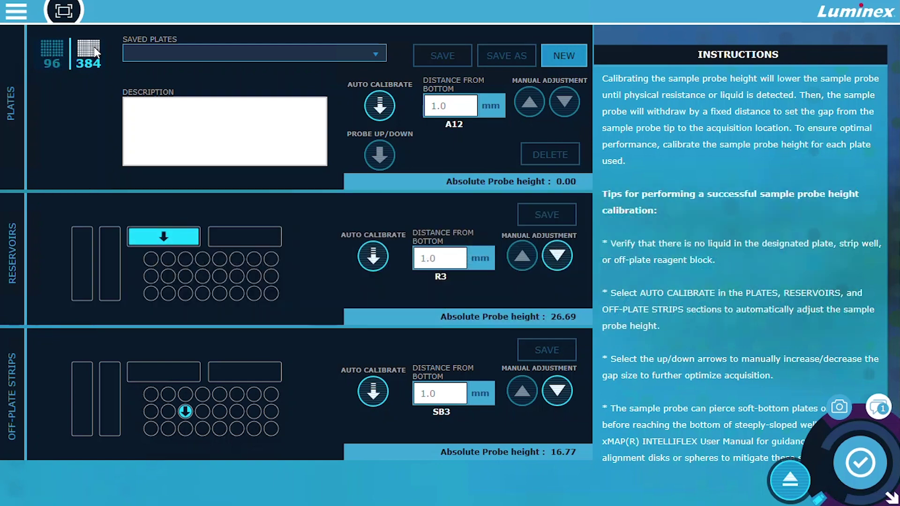
left_click(21, 15)
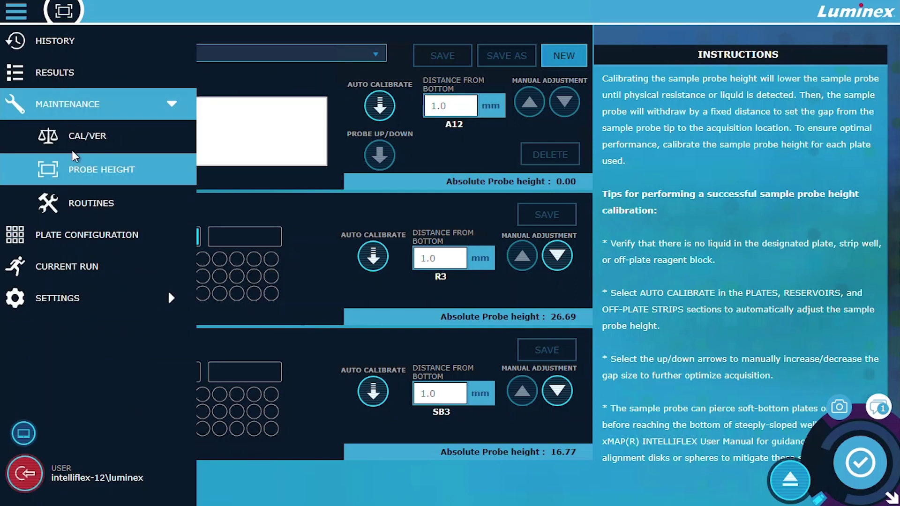
- Load the Stringent Clean routine on the Maintenance Routines page, queuing its ten commands
left_click(86, 209)
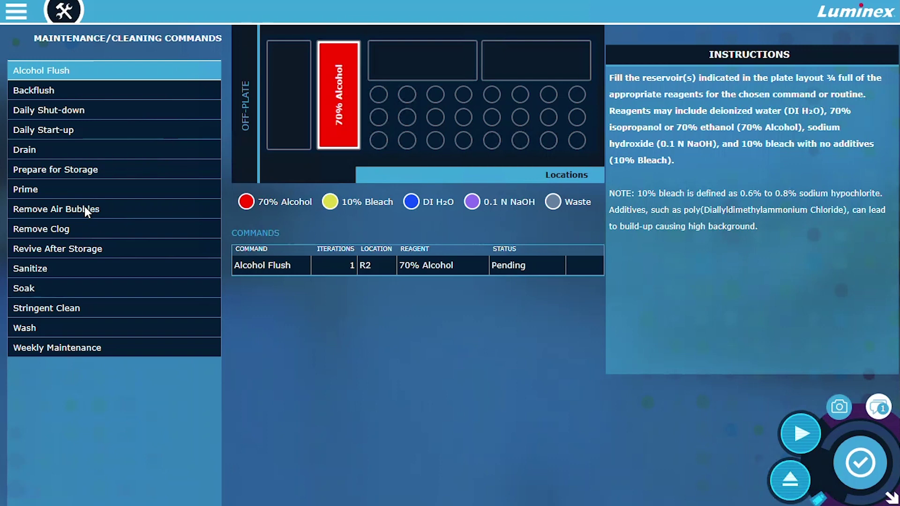
left_click(85, 307)
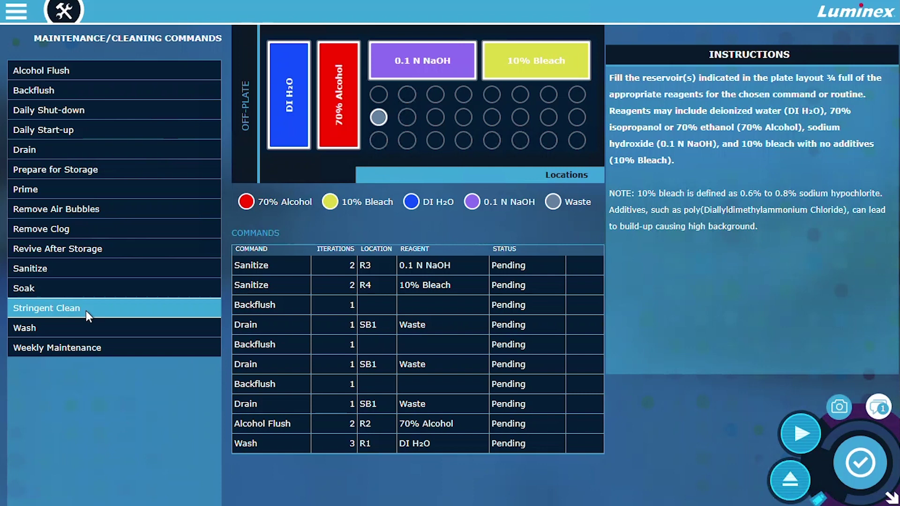
left_click(25, 17)
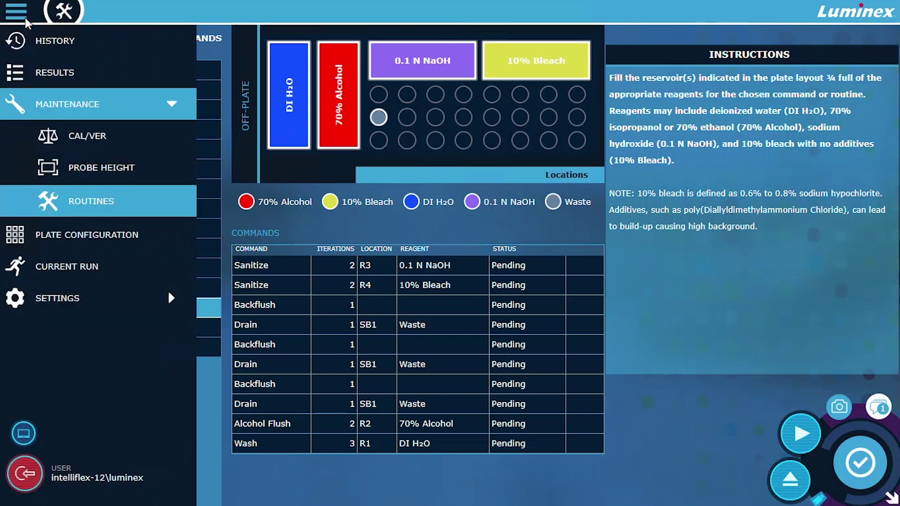
- From Settings > About, start a Windows backup image with D:\ as the destination
left_click(82, 299)
left_click(83, 232)
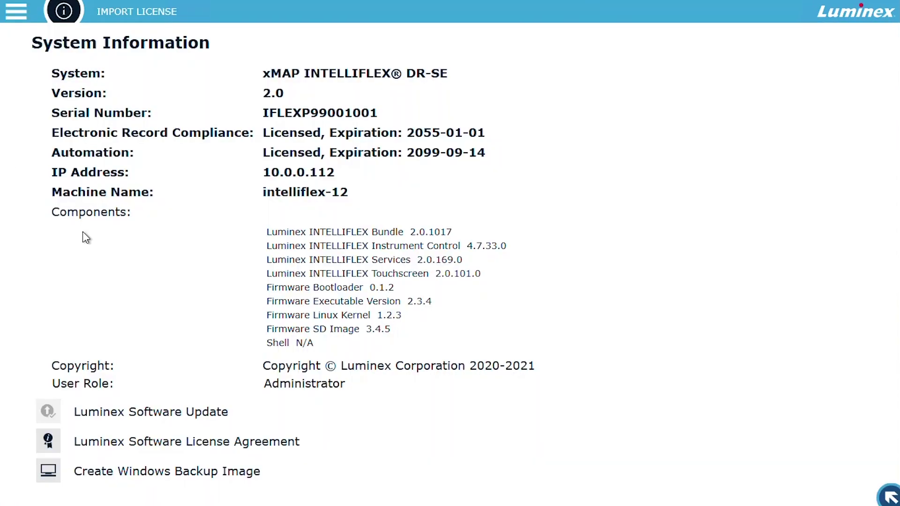
left_click(54, 469)
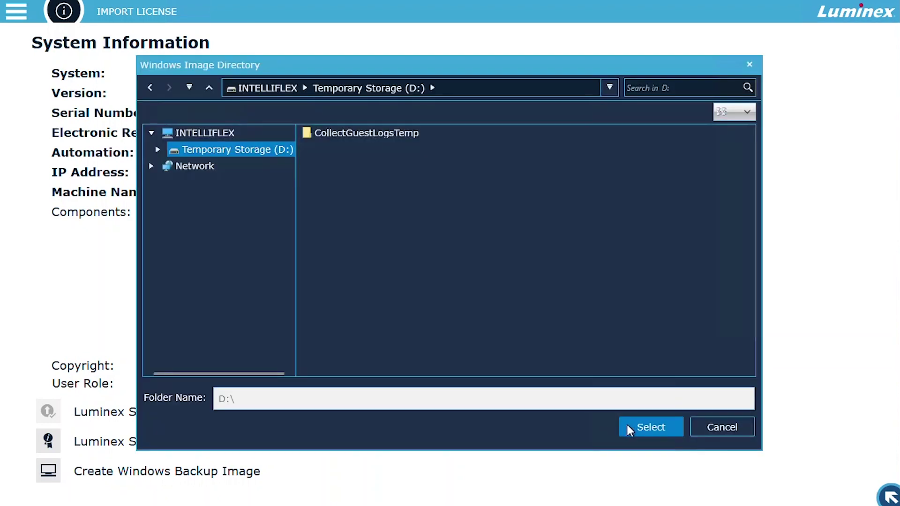
left_click(628, 427)
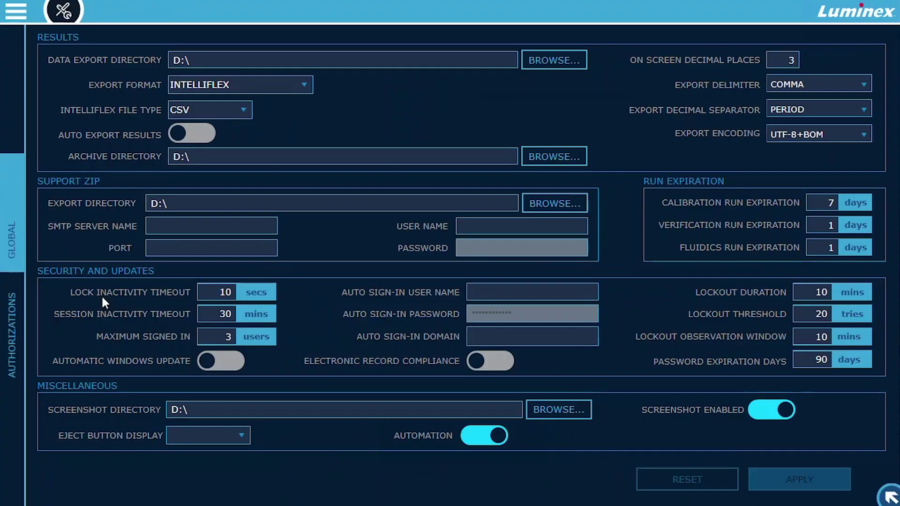
- Switch on Electronic Record Compliance in Global settings and apply the change
left_click(472, 361)
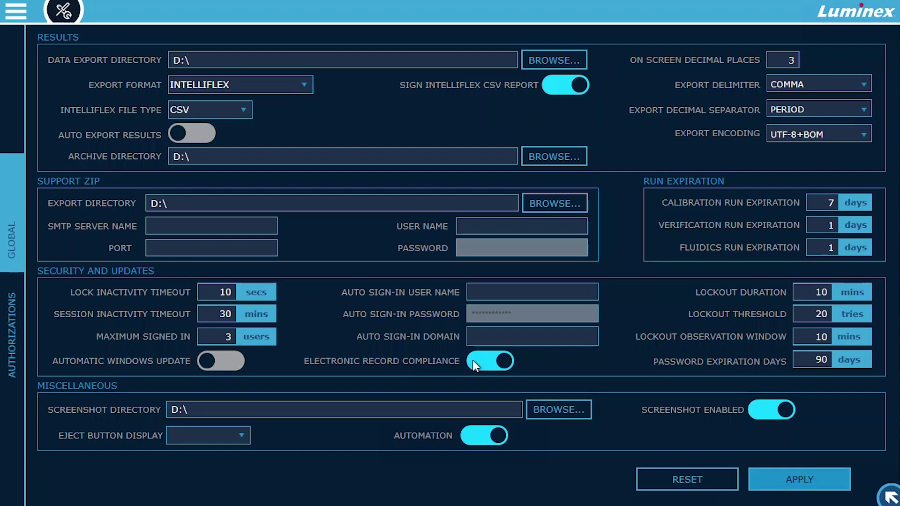
left_click(795, 478)
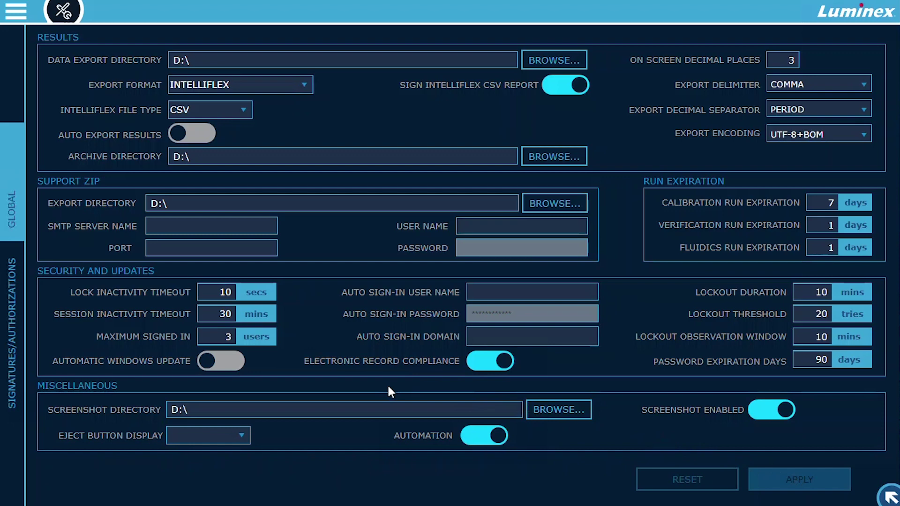
left_click(20, 355)
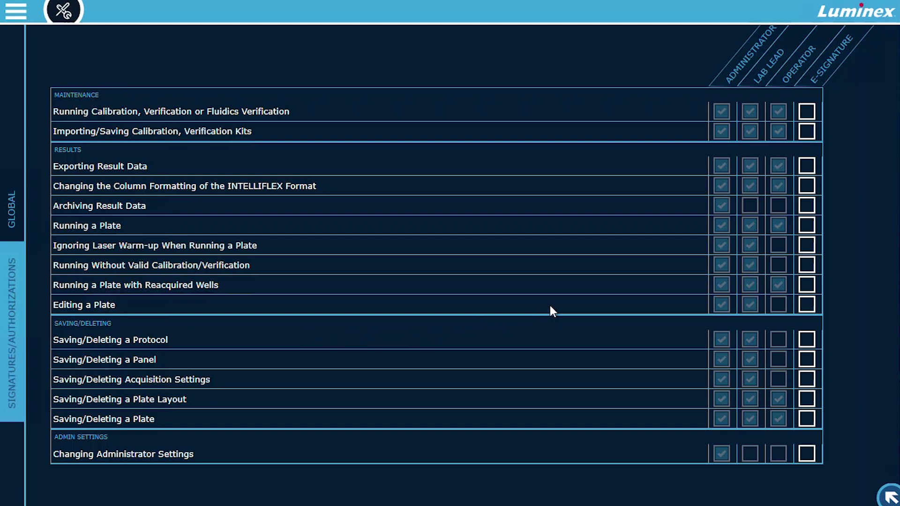
- Tick the E-Signature requirement for Running a Plate on Signatures/Authorizations
left_click(809, 224)
left_click(16, 11)
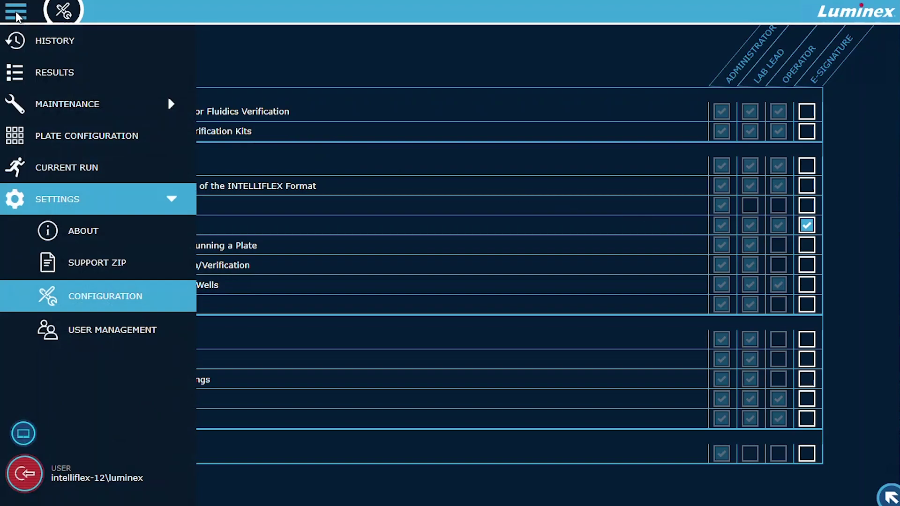
- Start plate PLATE_08052023_RUN006, signing with a comment and the account password
left_click(57, 168)
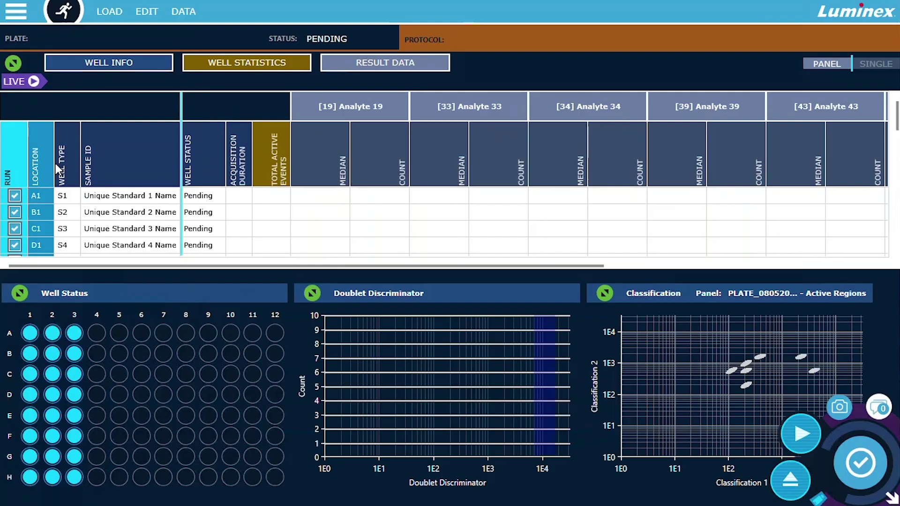
left_click(800, 429)
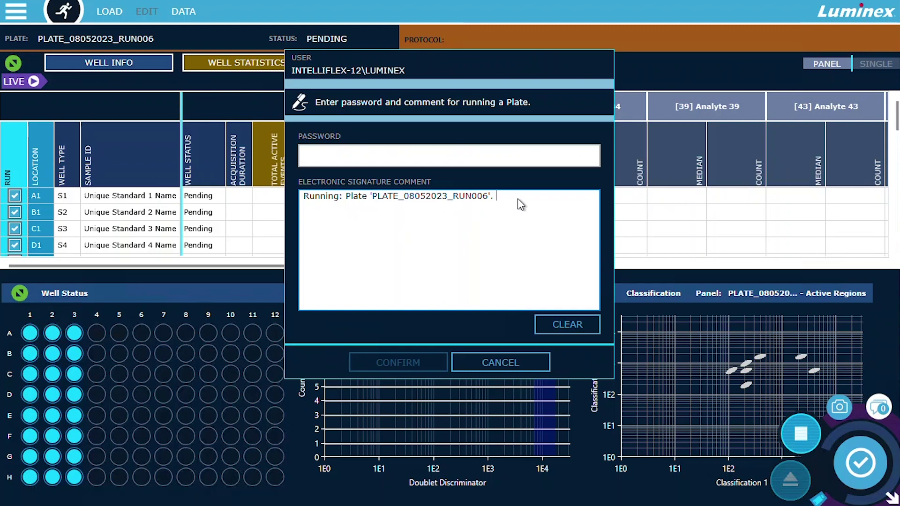
type("[Enter optional us")
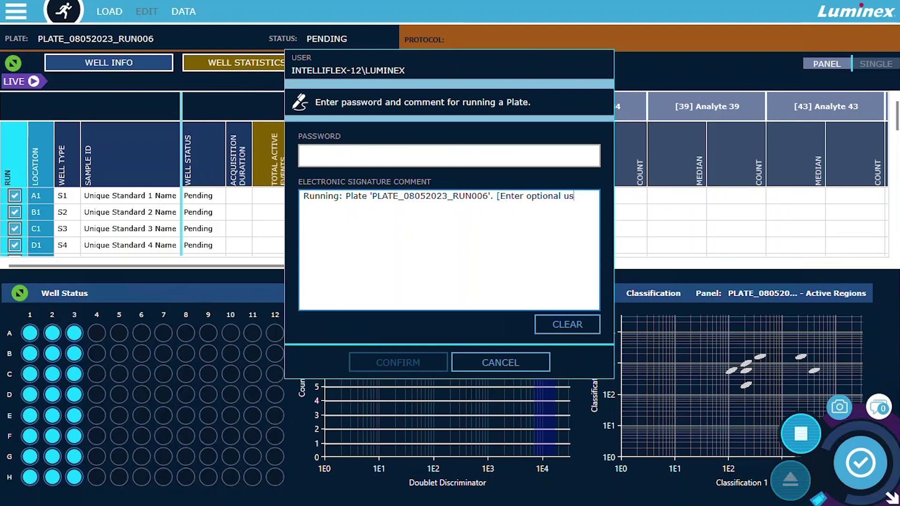
type("er-generated comment]")
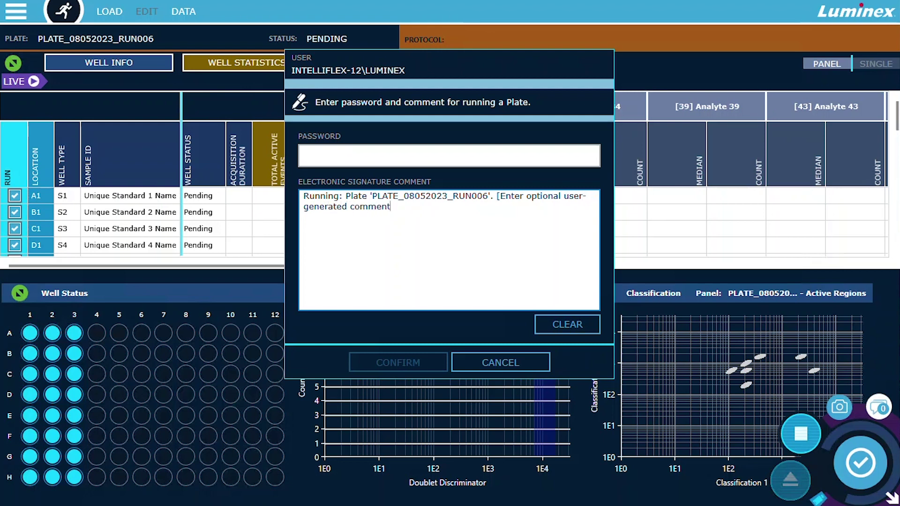
left_click(520, 160)
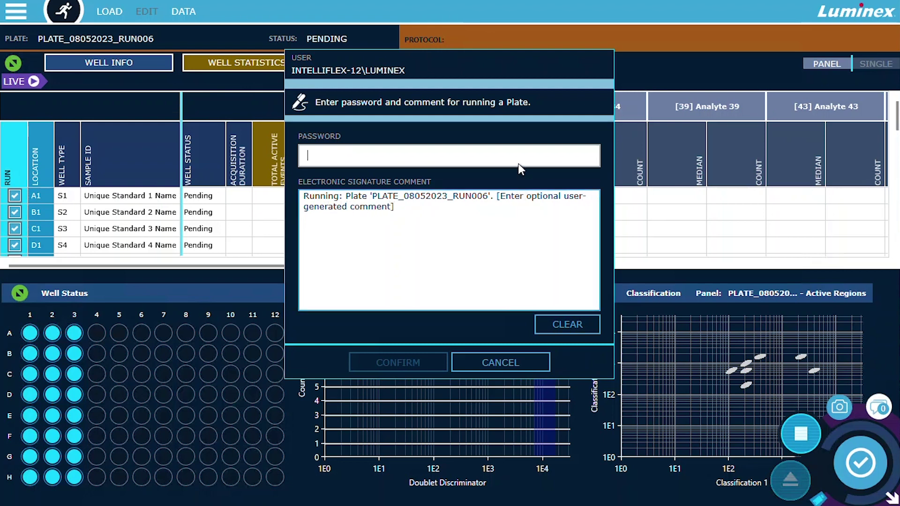
type("*************")
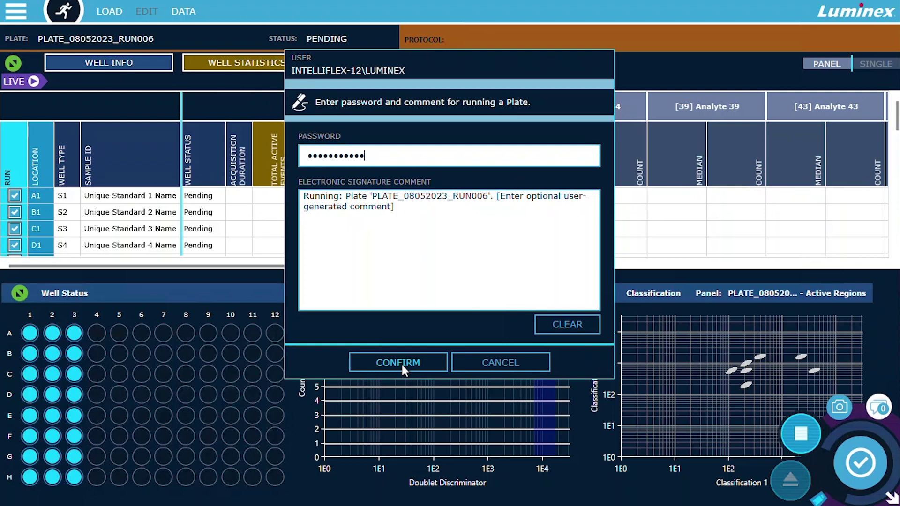
left_click(402, 363)
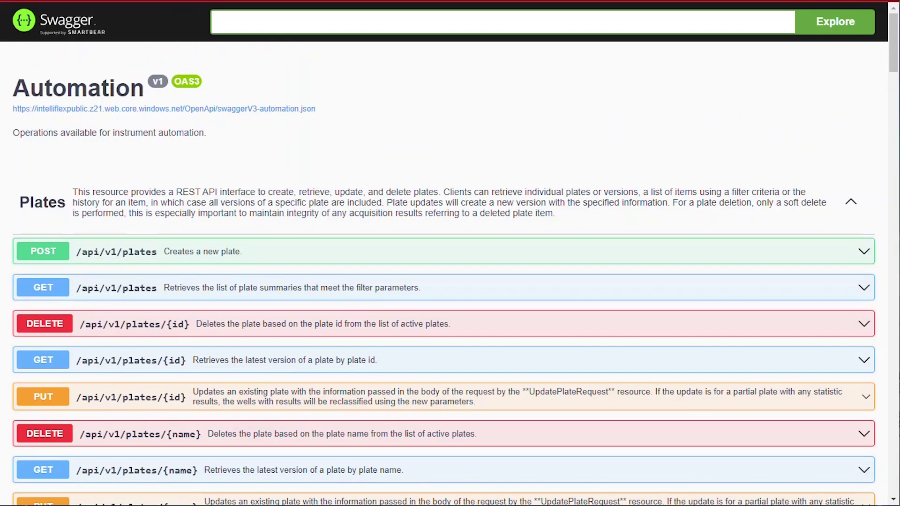
- Scroll through the Automation API's Plates and Instrument endpoints, then return to the top
scroll(444, 253, "down", 3)
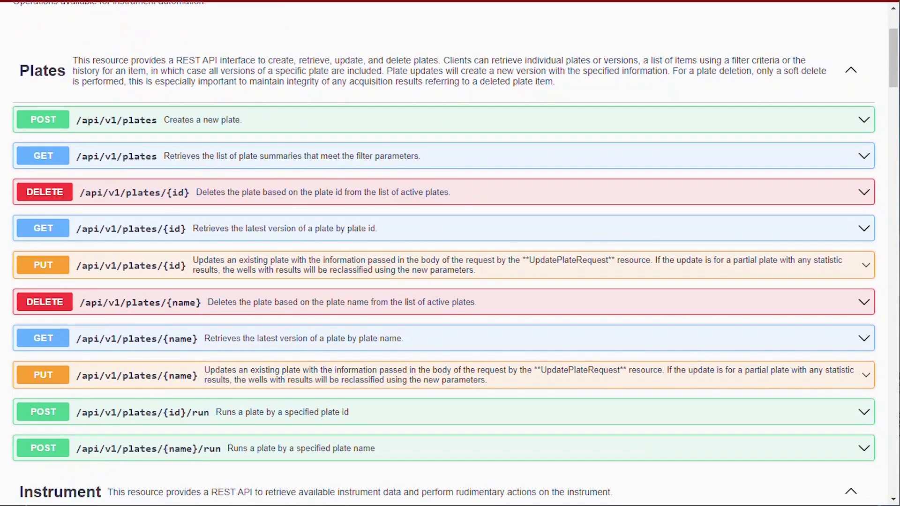
scroll(449, 253, "down", 5)
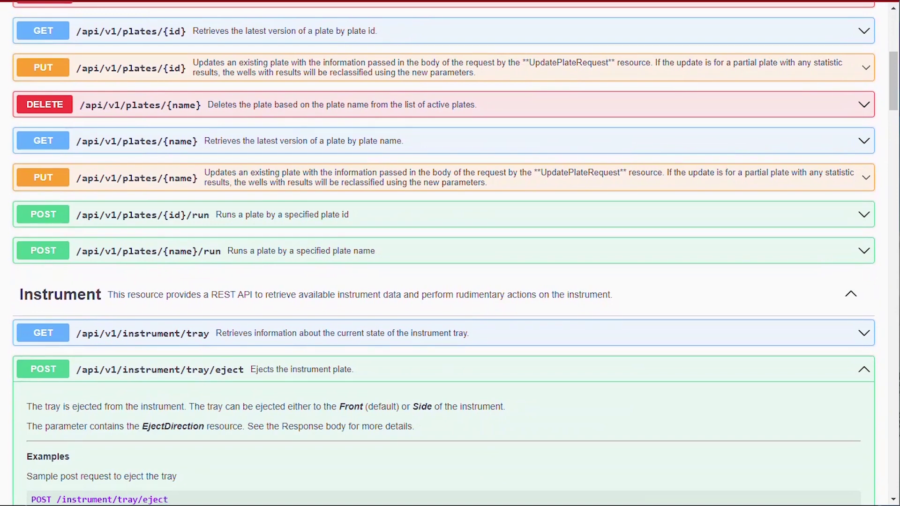
scroll(450, 253, "down", 7)
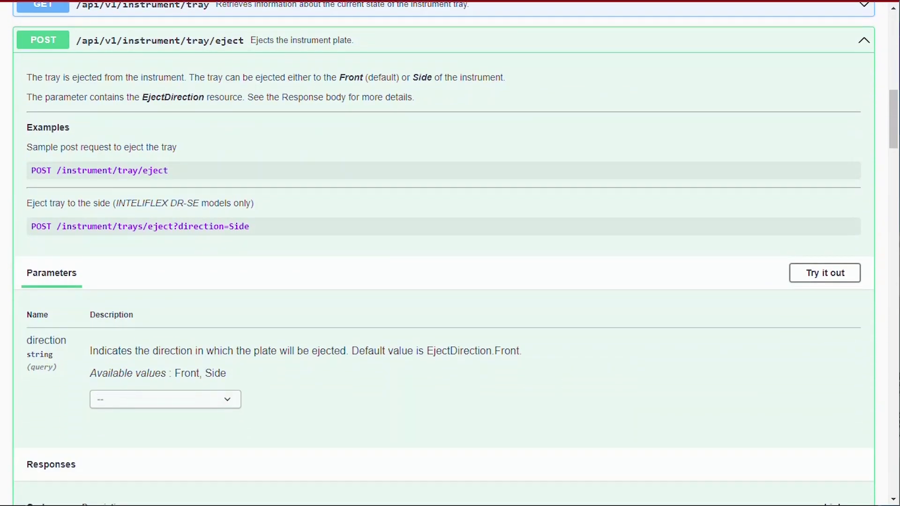
scroll(449, 253, "down", 7)
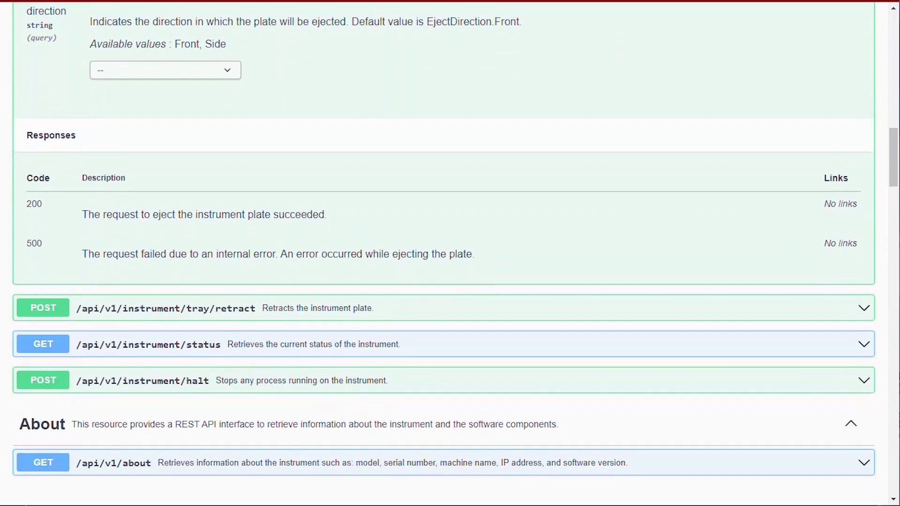
key("Home")
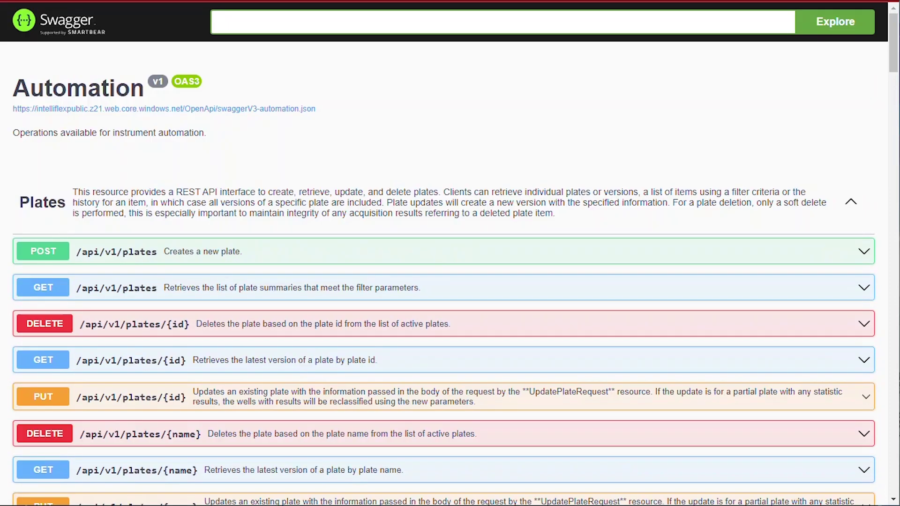